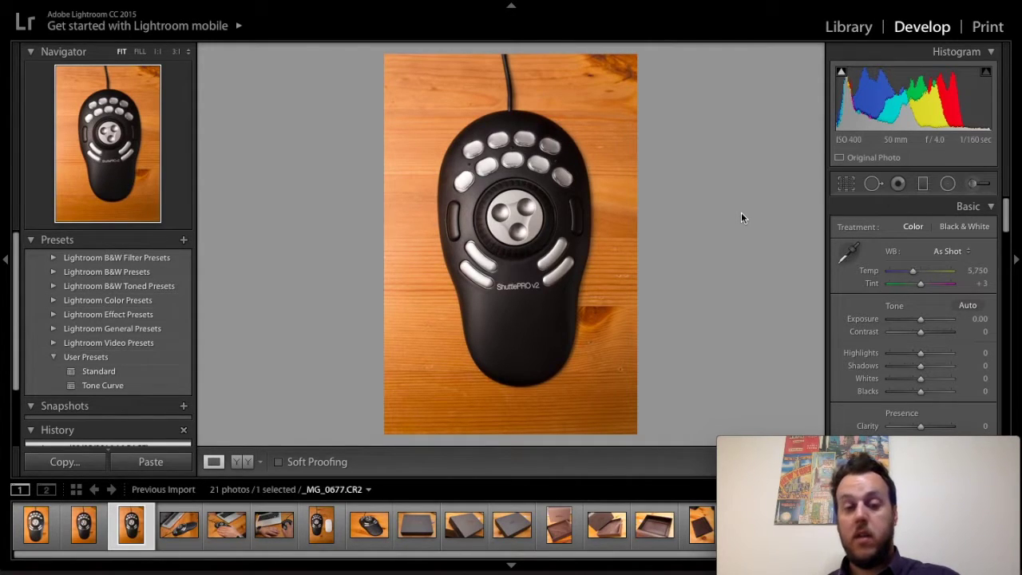
Review the Contour Shuttle button settings, then restore the Lightroom window to full height
click(805, 0)
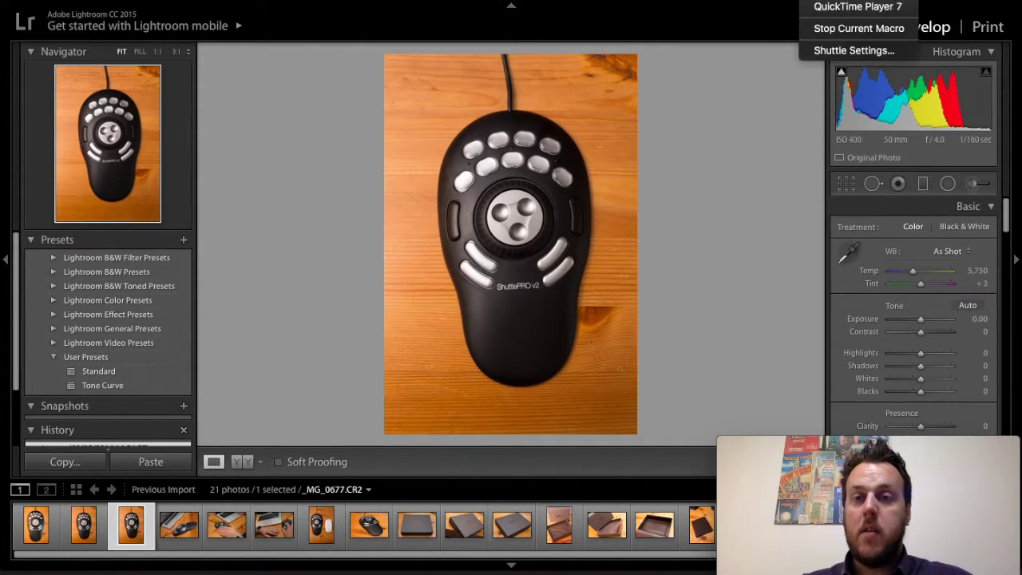
click(855, 49)
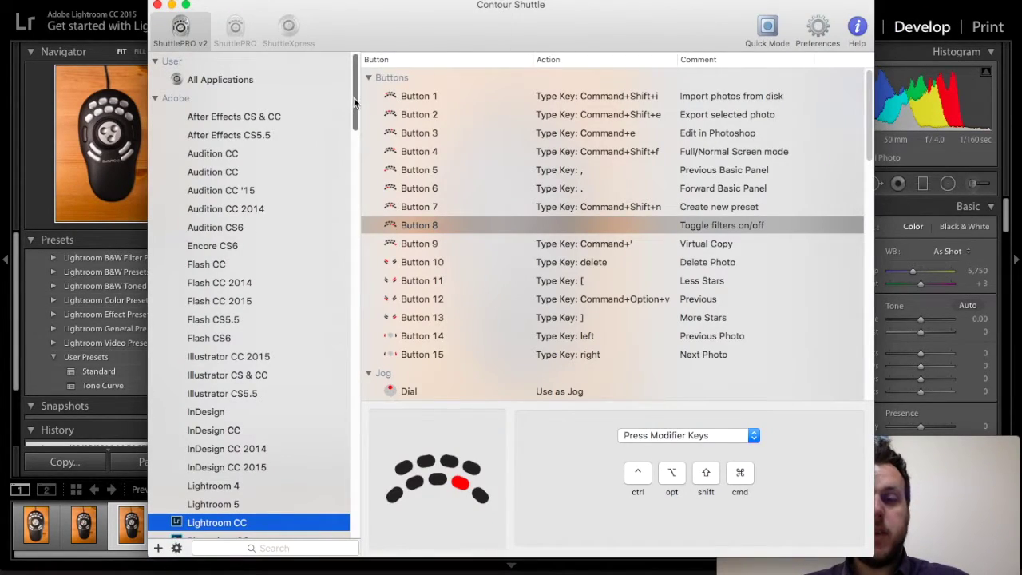
mouse_move(354, 98)
mouse_down()
mouse_move(373, 221)
mouse_move(351, 479)
mouse_move(337, 126)
mouse_up()
scroll(336, 112, up, 5)
scroll(339, 130, down, 5)
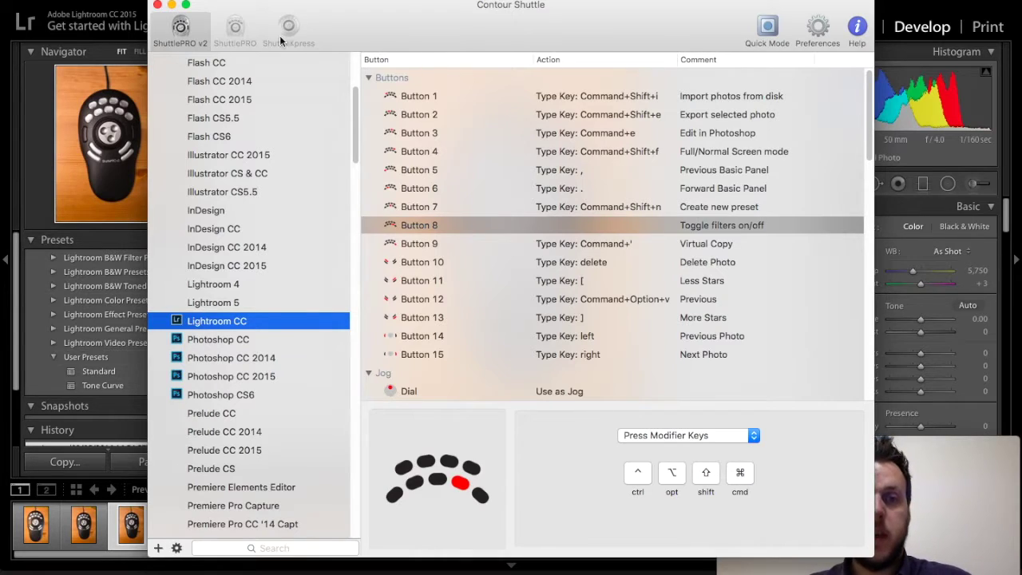
click(157, 5)
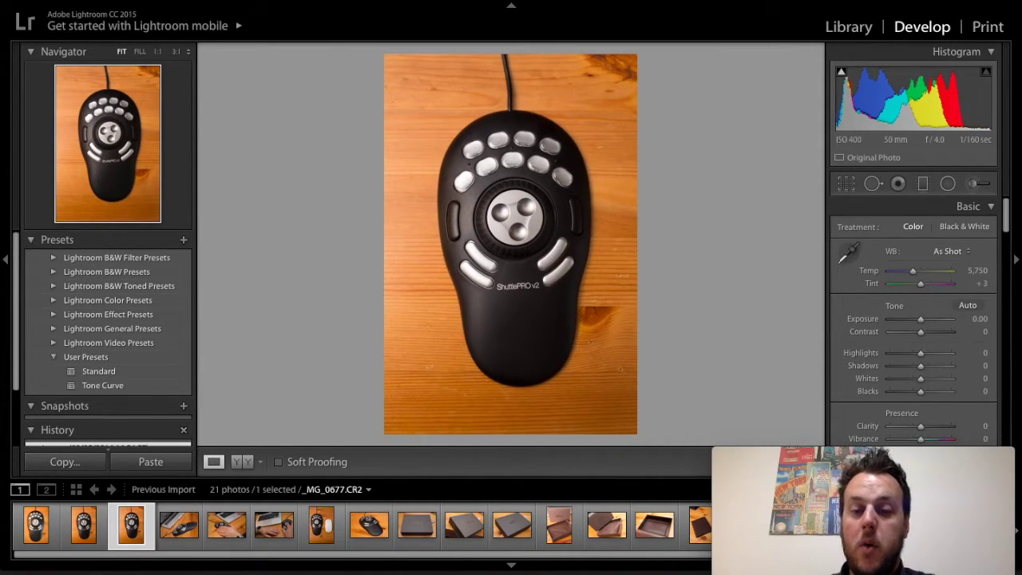
drag(633, 572, 635, 448)
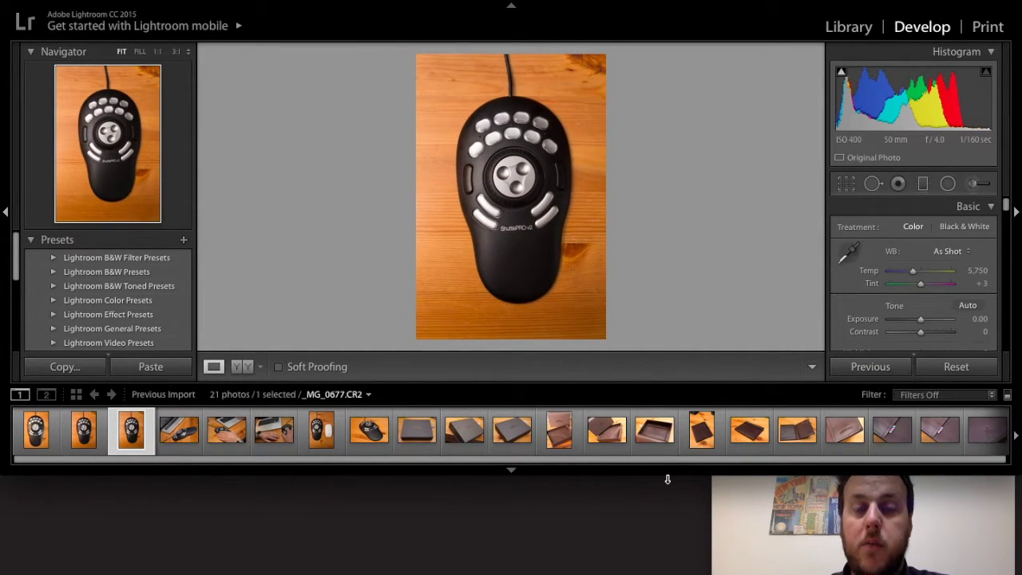
drag(668, 479, 675, 573)
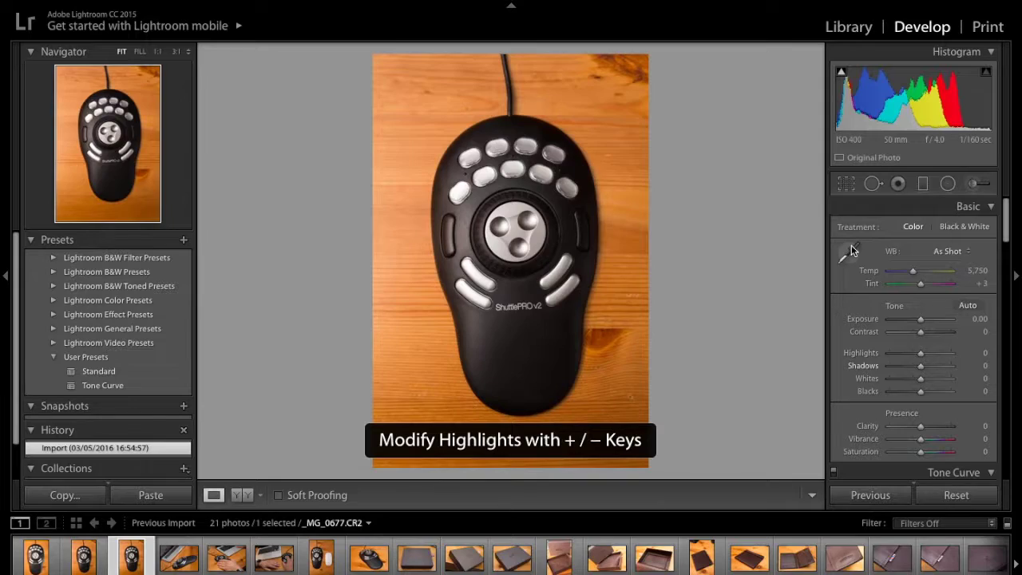
Cycle the Basic panel target between Highlights, Exposure and Vibrance, then return to the top-down ShuttlePRO photo
key(period)
key(period)
key(comma)
key(comma)
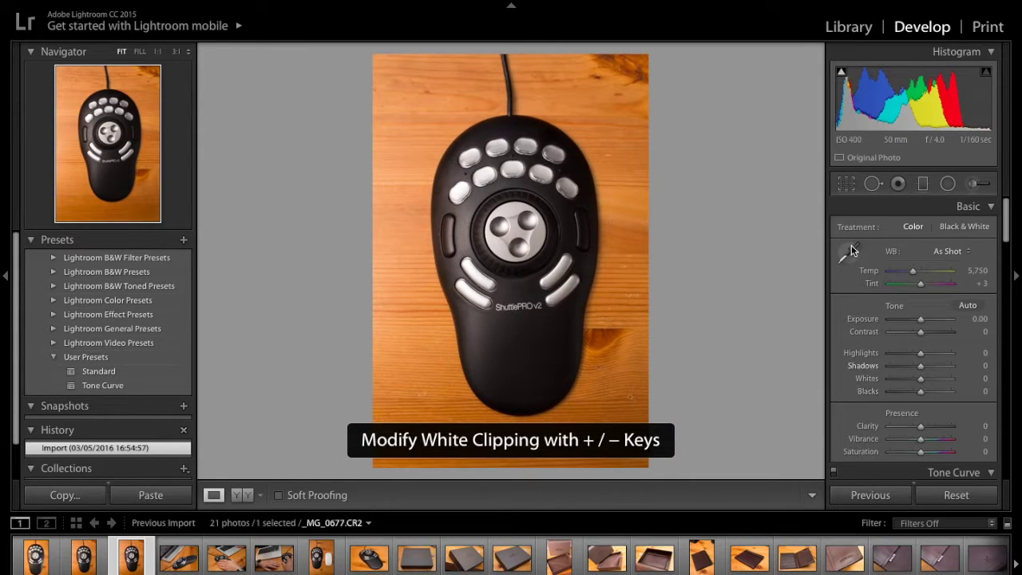
key(comma)
key(comma)
key(comma)
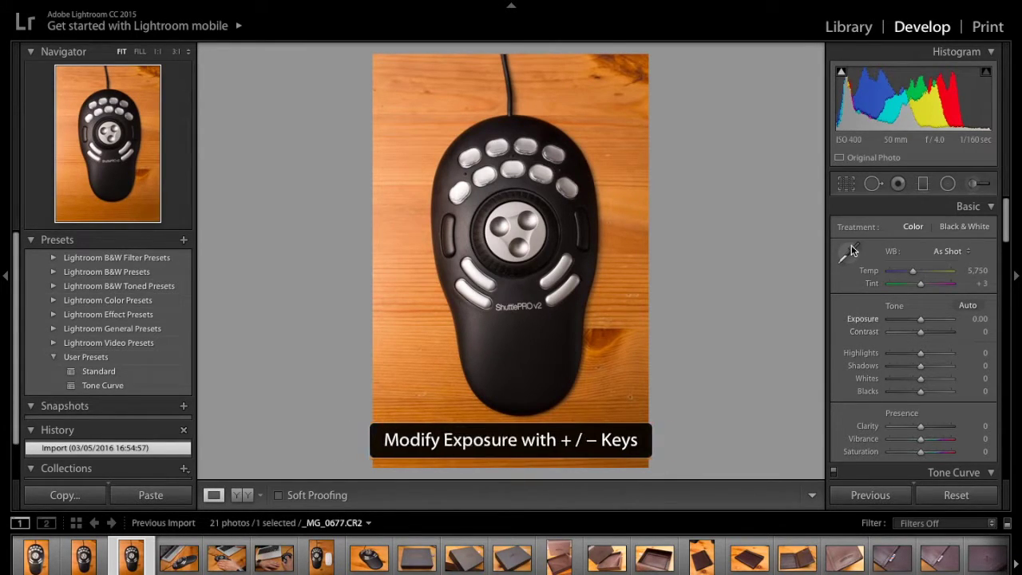
key(period)
key(period)
key(period)
key(period)
key(period)
key(period)
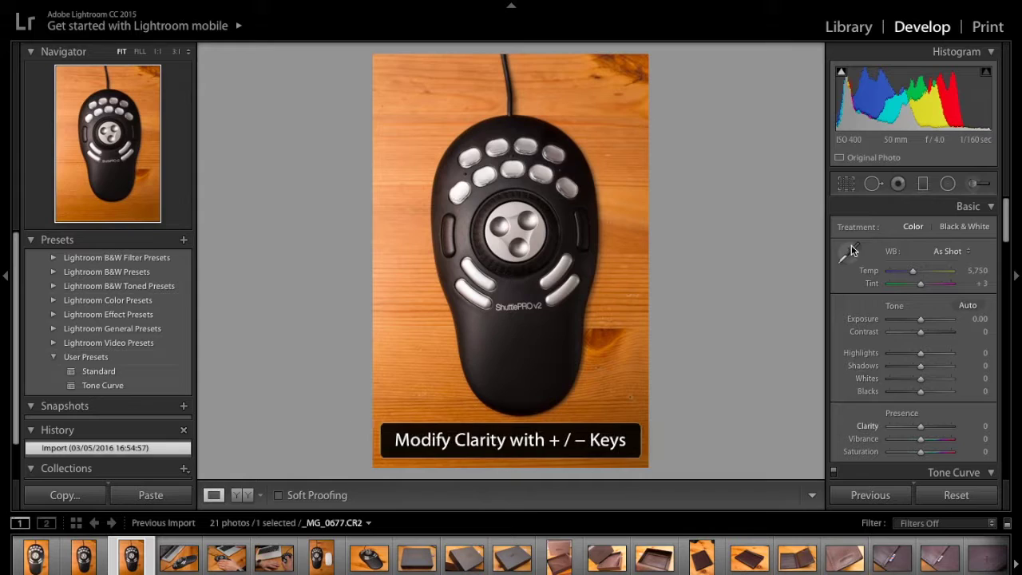
key(period)
key(comma)
key(comma)
key(comma)
key(comma)
key(comma)
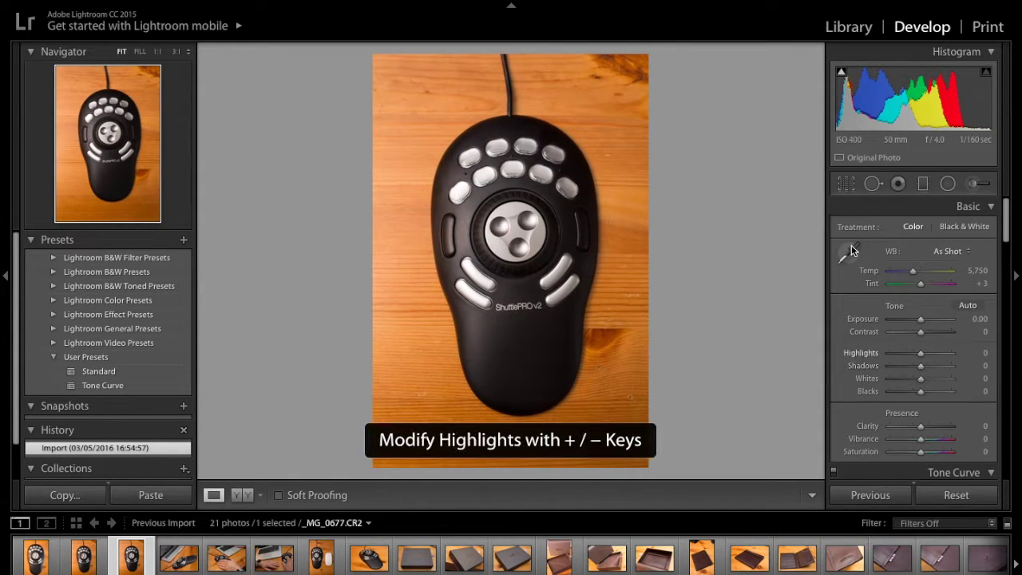
key(period)
key(period)
key(period)
key(comma)
key(comma)
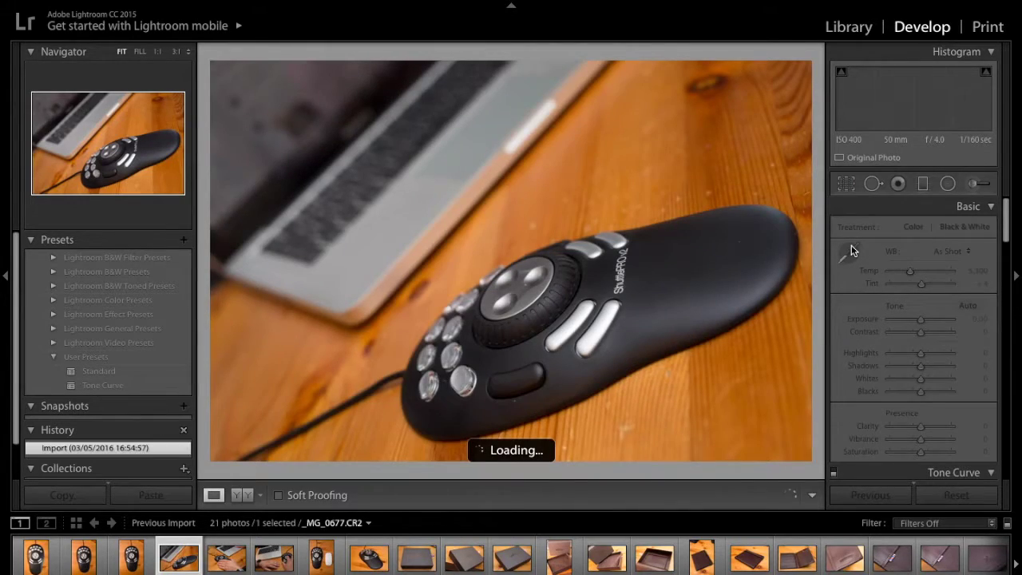
key(Left)
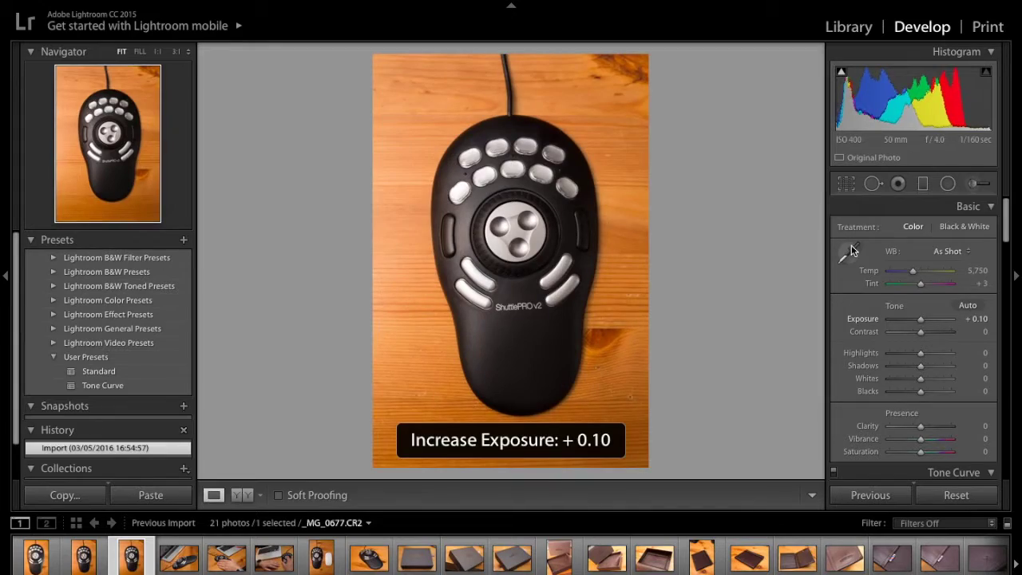
Raise the photo's Exposure by four increments
key(equal)
key(equal)
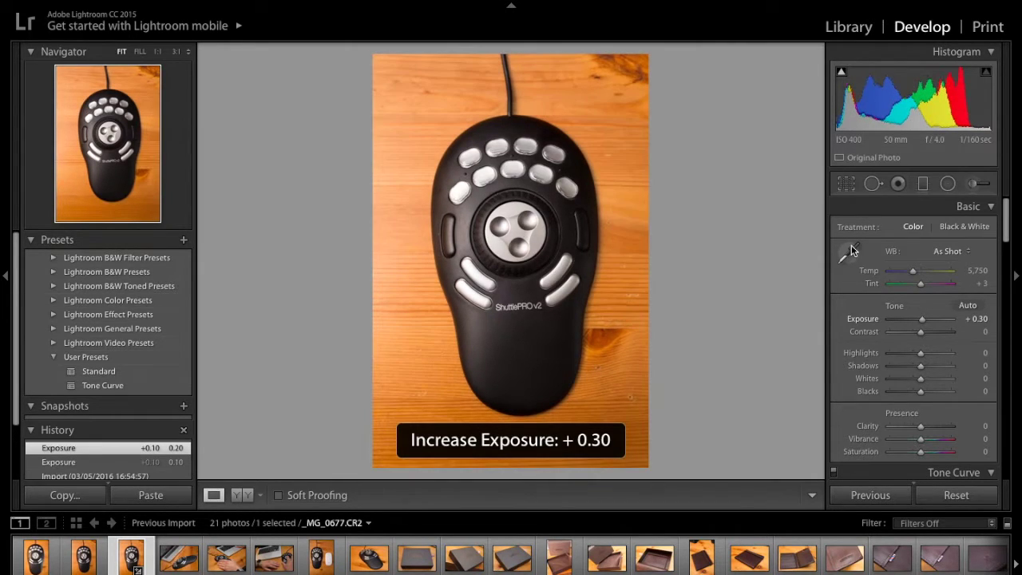
key(equal)
key(equal)
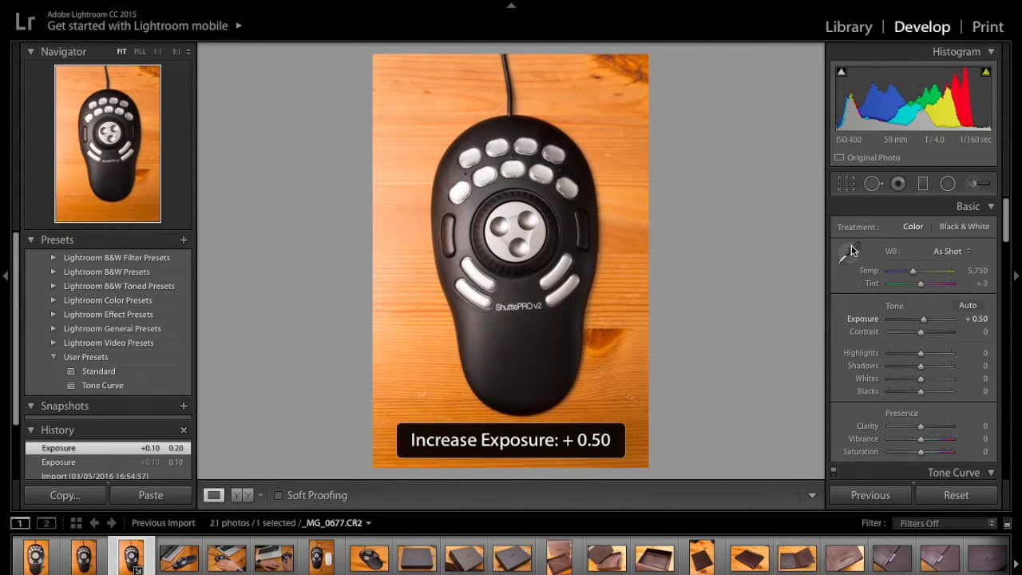
key(equal)
key(equal)
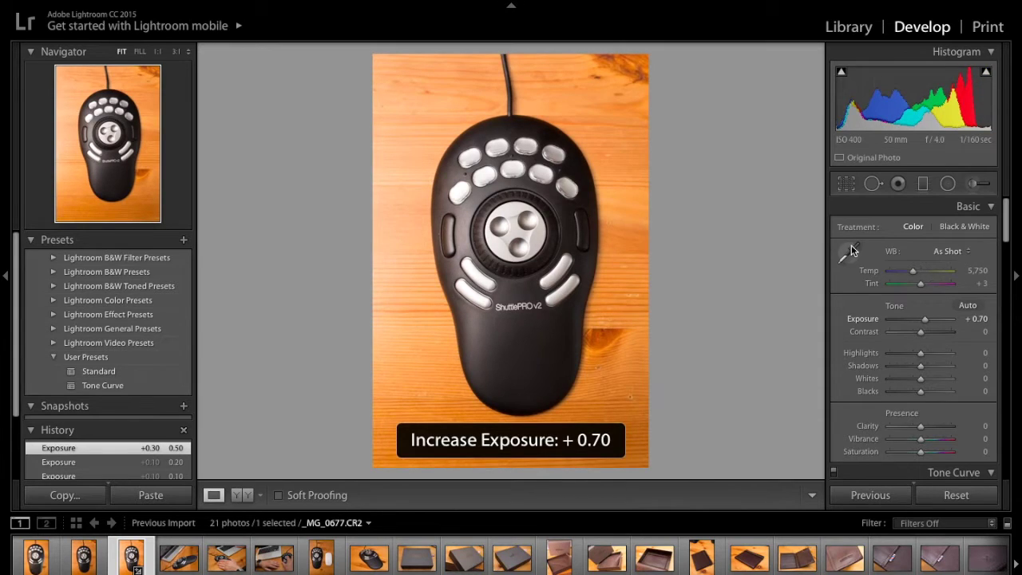
key(equal)
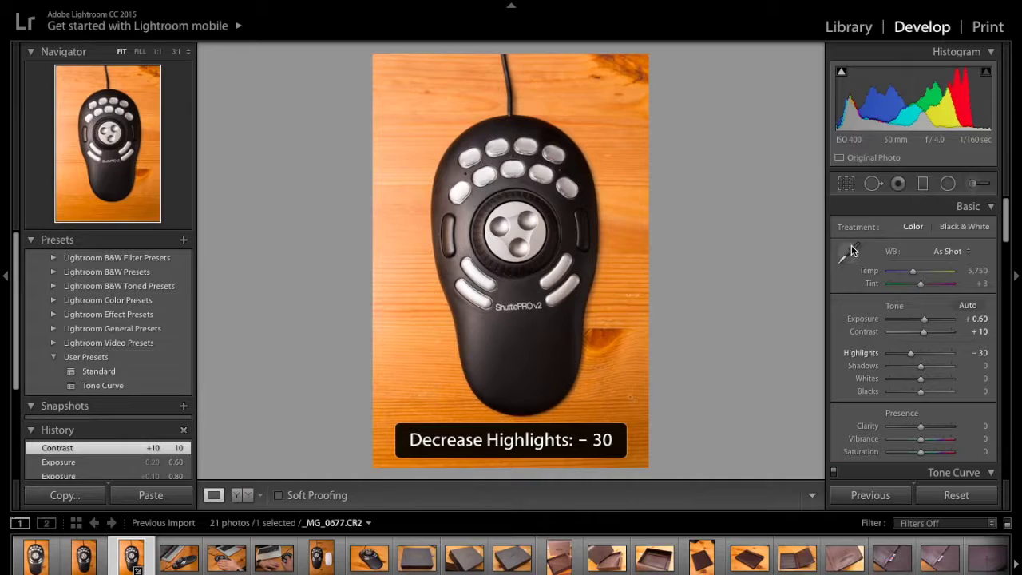
Pull Highlights down to −65, move on to Shadows, and brighten exposure slightly more
key(minus)
key(minus)
key(minus)
key(minus)
key(minus)
key(minus)
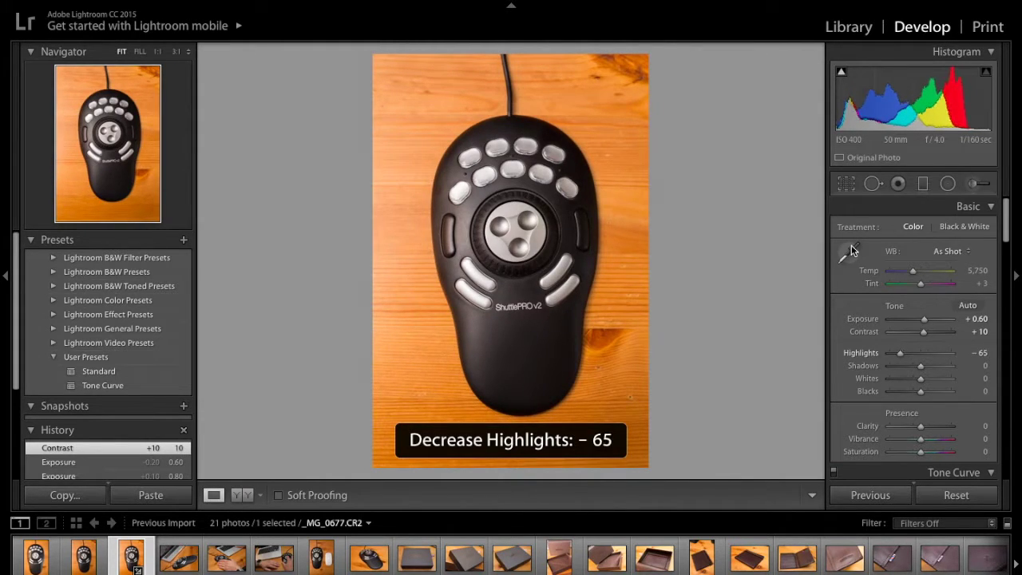
key(period)
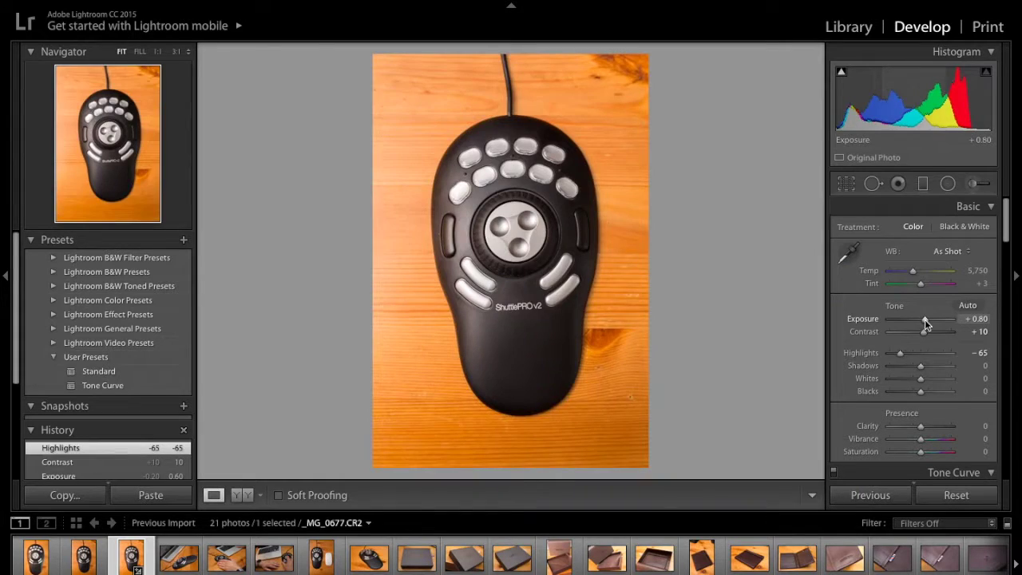
key(equal)
key(equal)
key(equal)
Bring Exposure back to +0.40 and reduce the Shadows lift to +35
drag(926, 323, 924, 324)
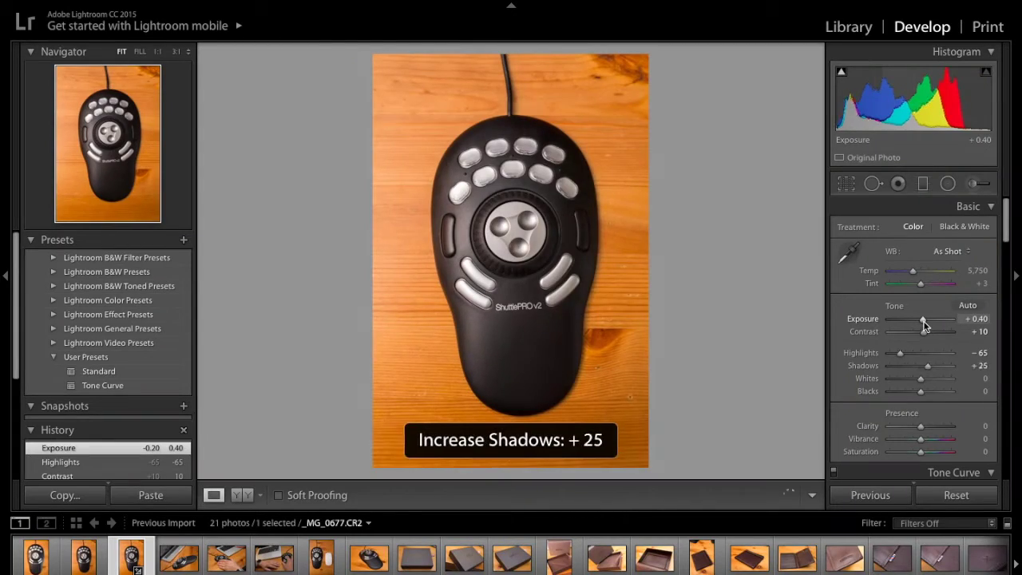
key(minus)
key(minus)
key(minus)
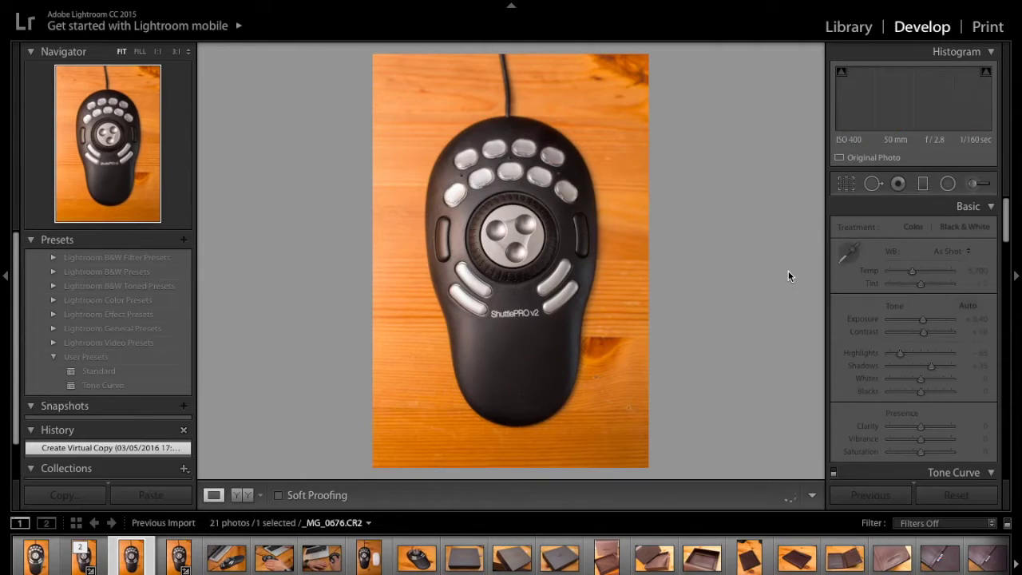
Set the virtual copy's Treatment to Black & White and compare it with the original photo
click(978, 227)
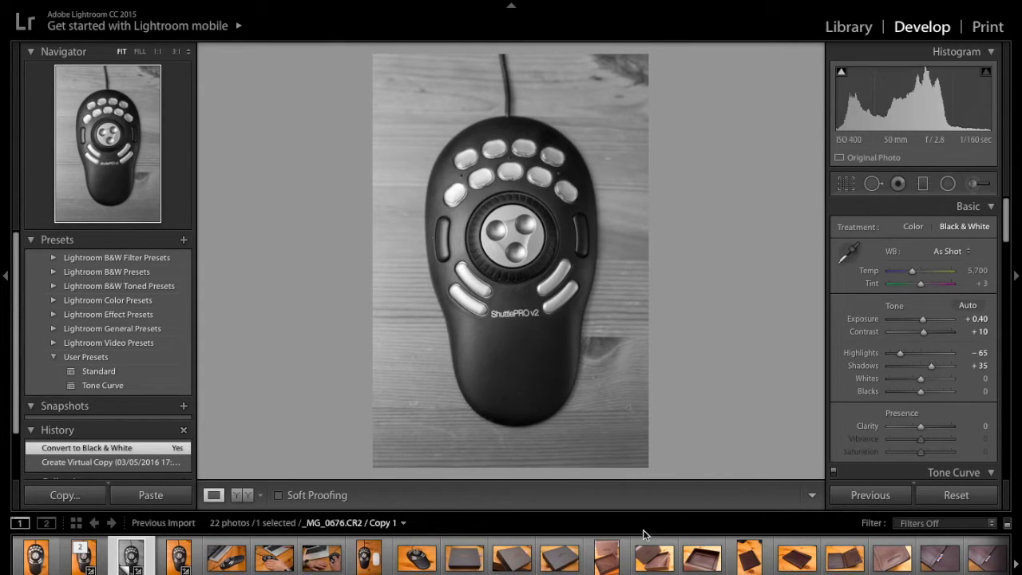
key(Right)
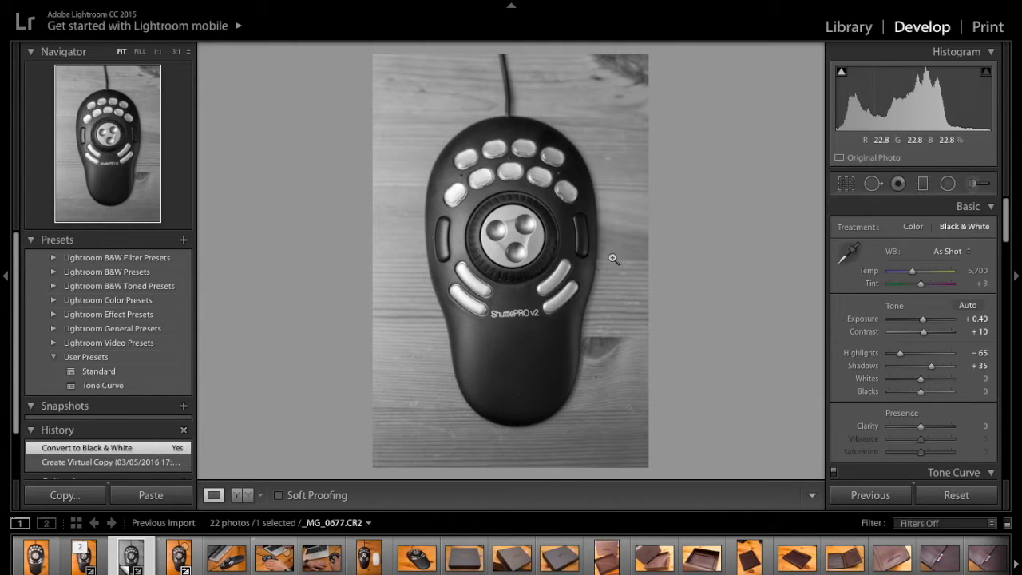